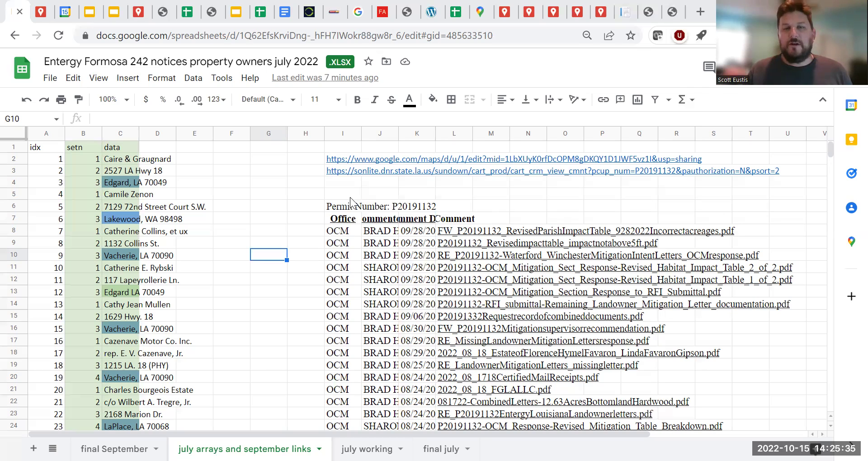
left_click_drag(351, 197, 471, 308)
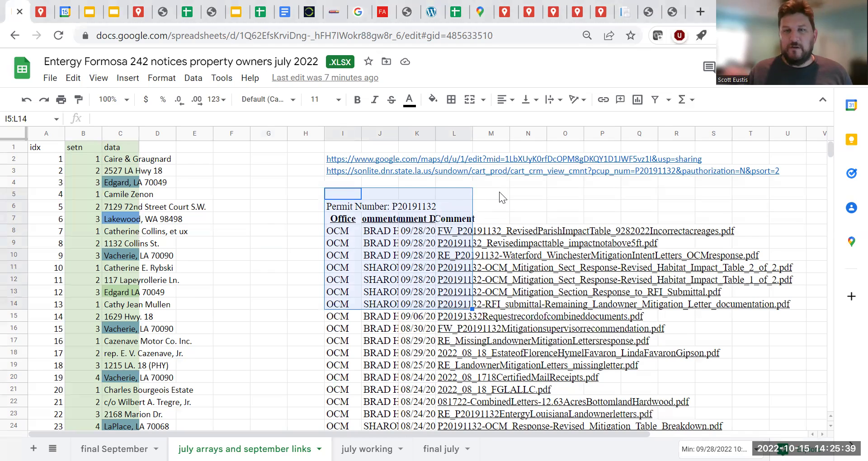
scroll(499, 192, "down", 1)
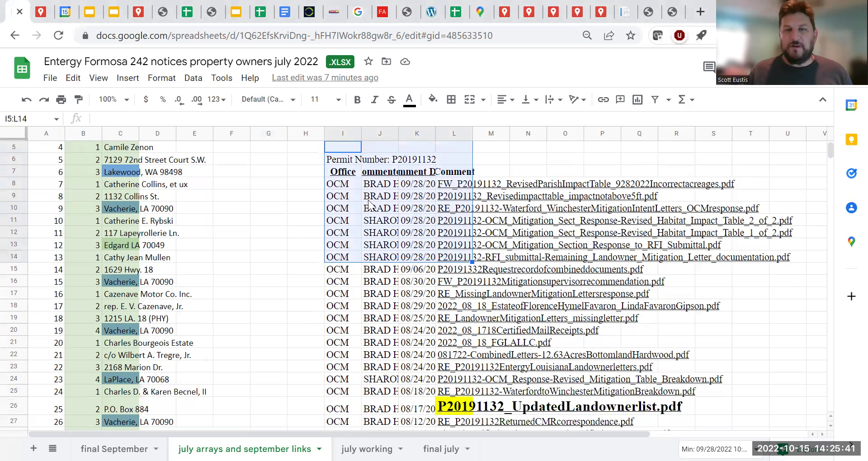
mouse_move(457, 336)
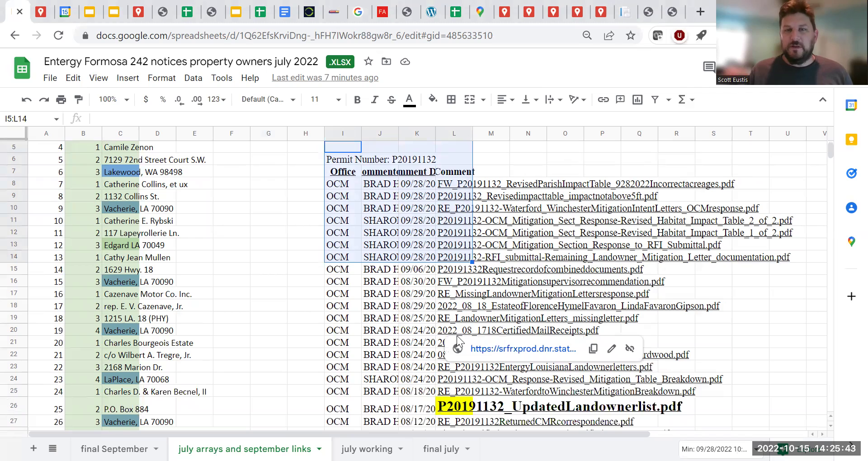
left_click(421, 409)
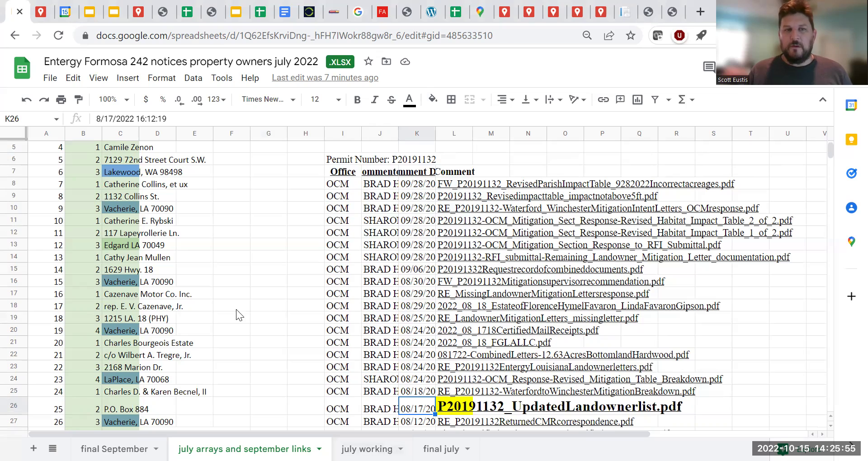
scroll(207, 281, "down", 5)
scroll(207, 282, "up", 6)
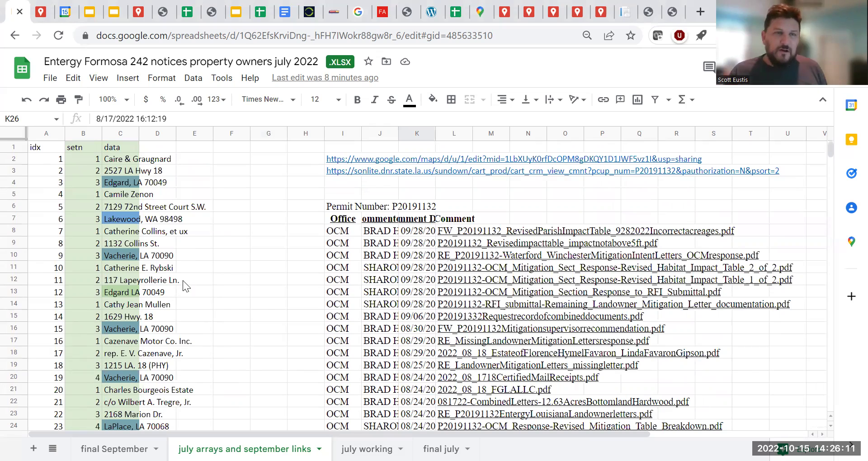
Step: Scroll through the data column entries from C2, then move to the 'final September' sheet
left_click(120, 161)
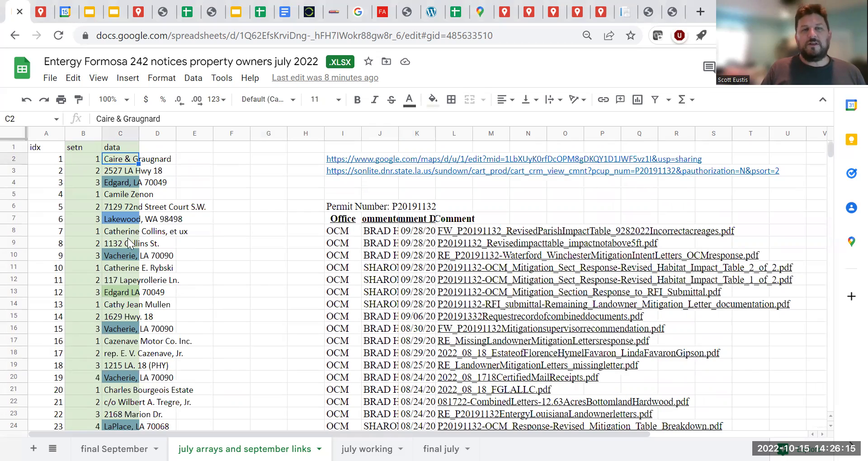
scroll(156, 251, "down", 15)
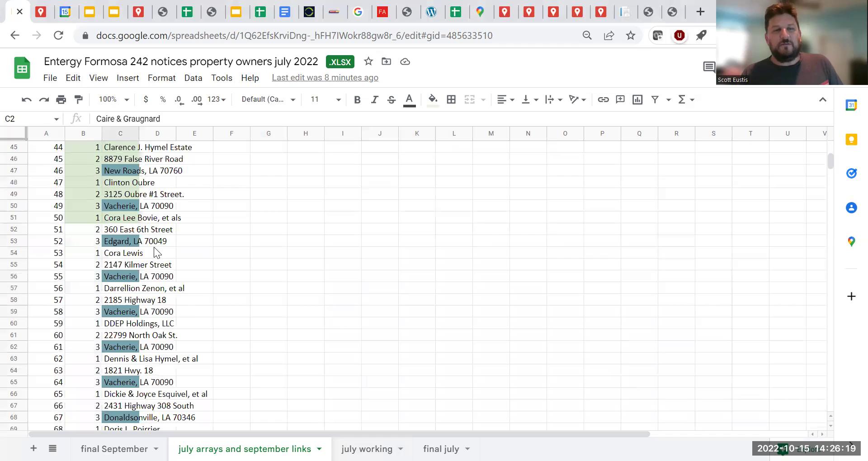
scroll(156, 251, "down", 14)
scroll(155, 252, "up", 17)
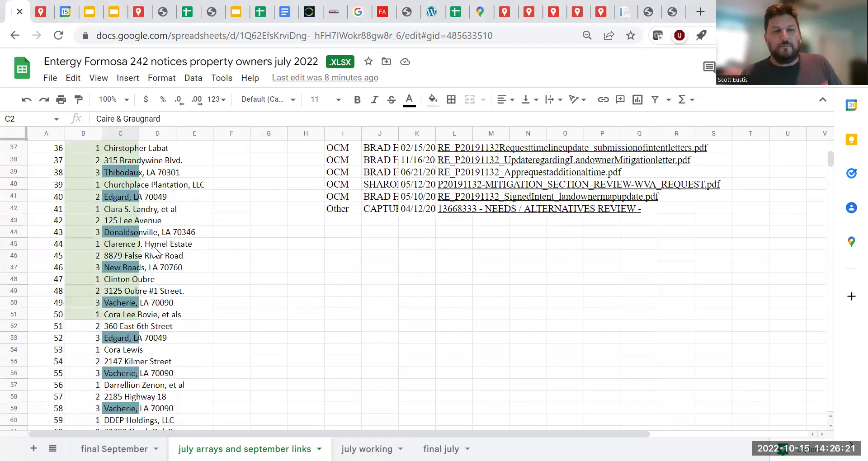
scroll(155, 251, "up", 9)
scroll(155, 252, "up", 4)
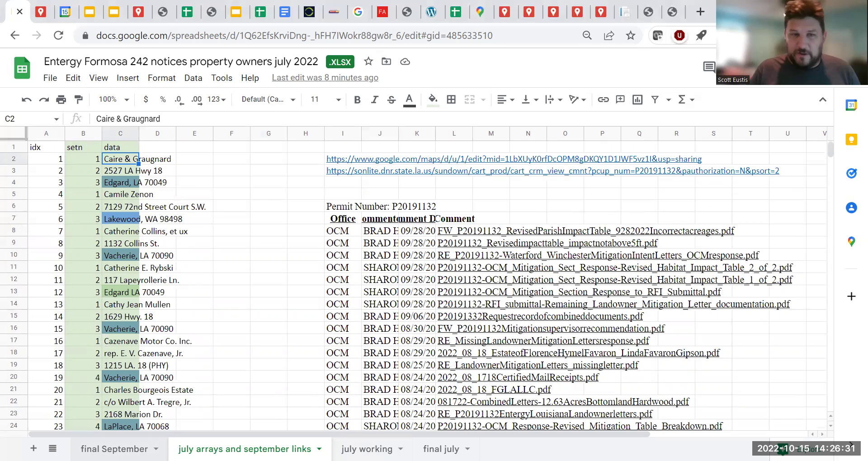
key("ctrl+shift+Page_Up")
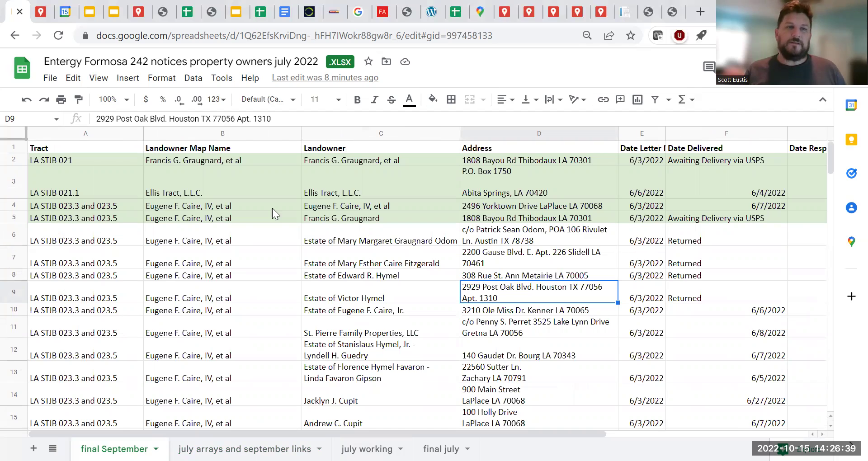
Step: Review the owner names and multi-line addresses in rows 6, 7 and 11, then select the Vacherie city entry on july arrays
left_click(248, 227)
left_click(456, 255)
left_click(519, 265)
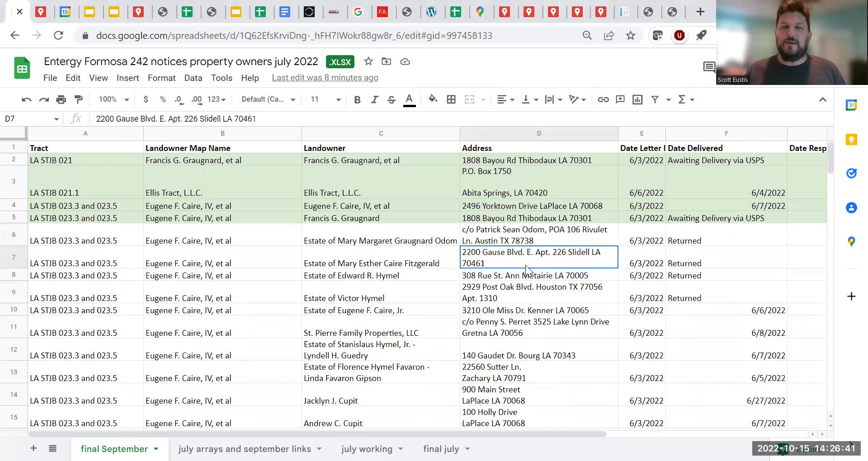
left_click(565, 319)
left_click(557, 244)
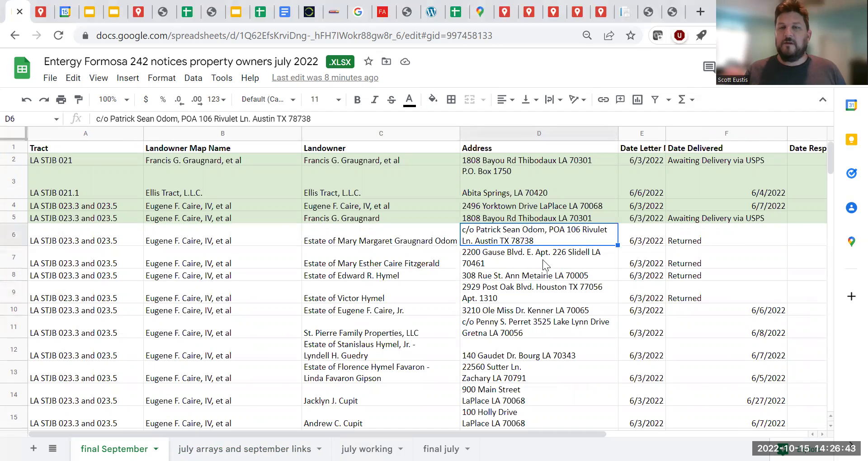
left_click(543, 260)
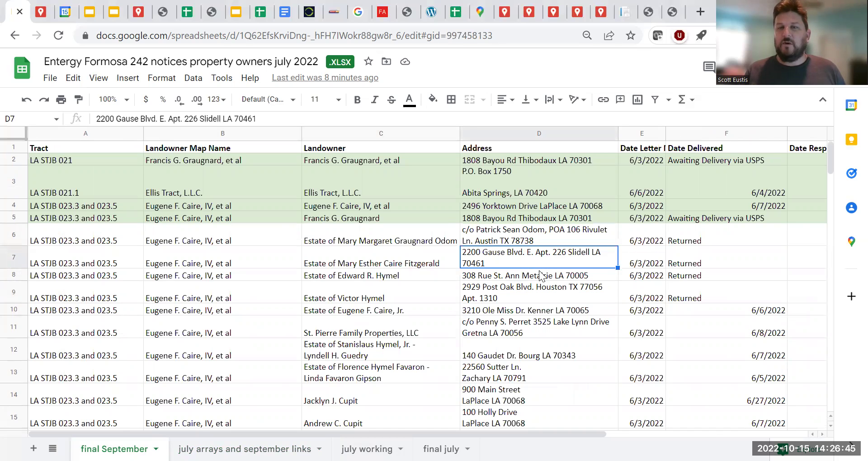
left_click(244, 449)
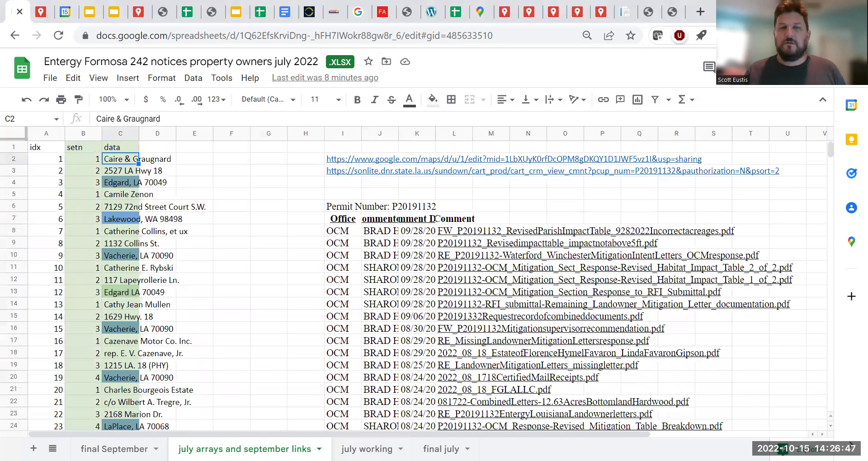
left_click(125, 257)
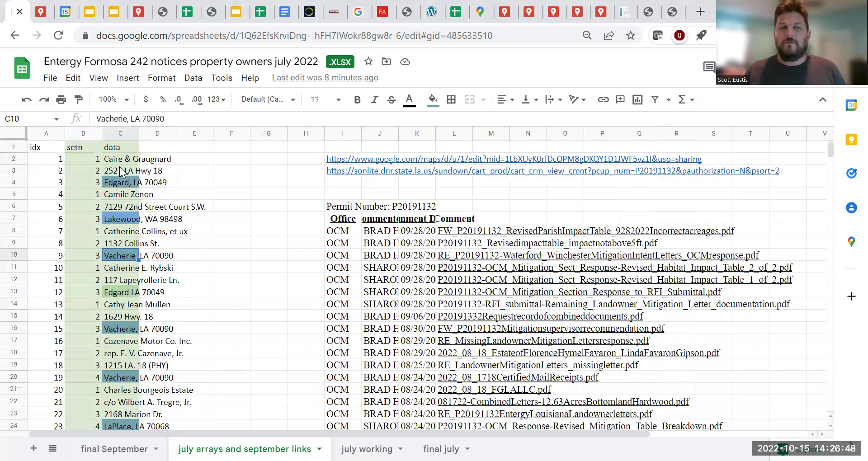
Step: Highlight the Request Mitigation markers and open the CGR, LLC, et al star marker's details card near Covington
left_click(37, 19)
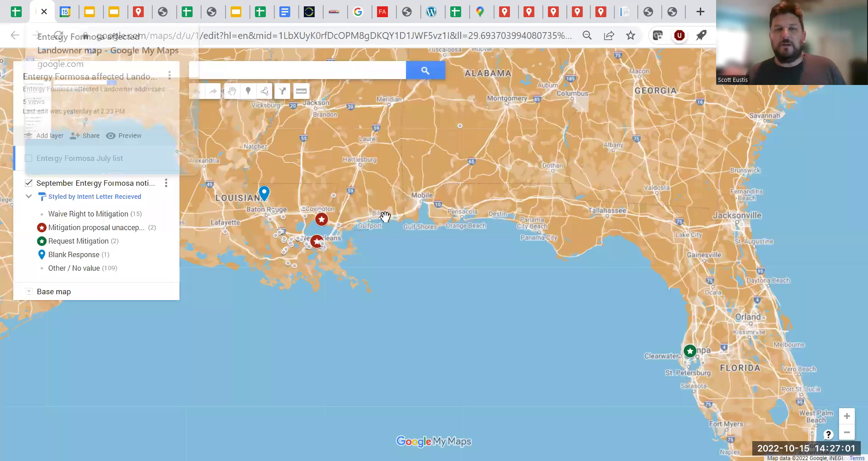
left_click_drag(394, 228, 491, 271)
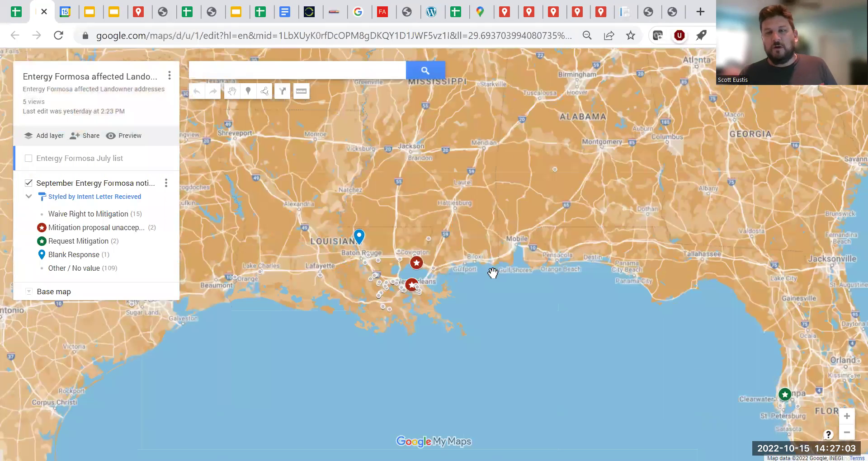
left_click_drag(537, 308, 480, 285)
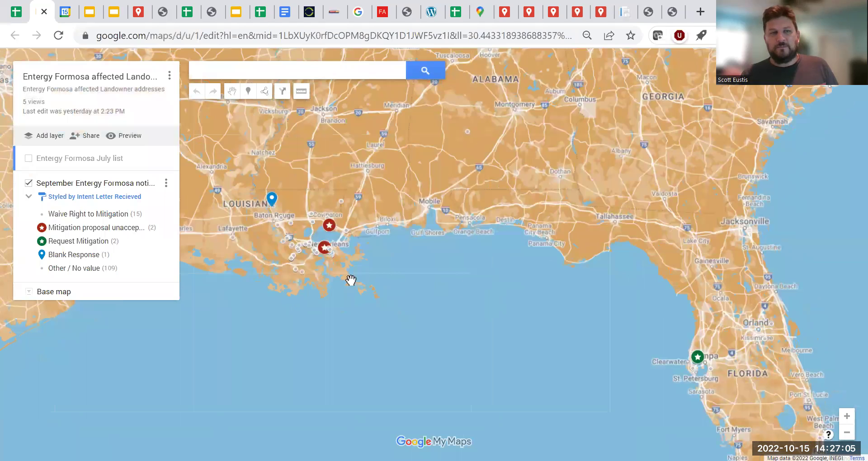
left_click(96, 241)
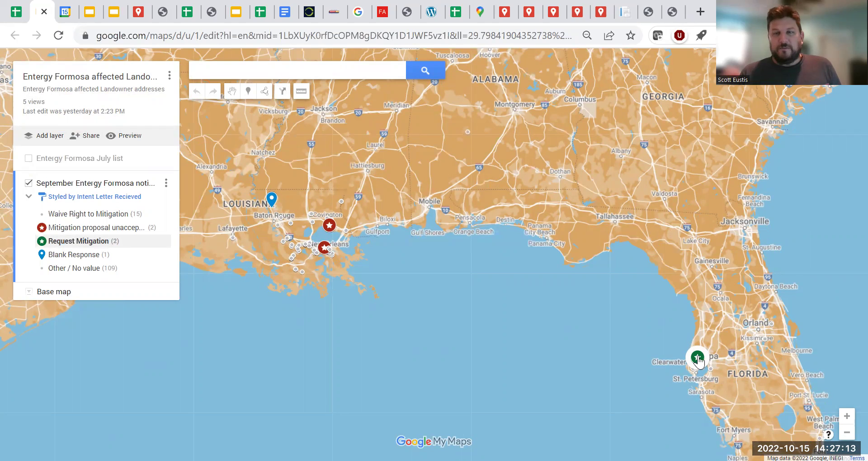
left_click(329, 232)
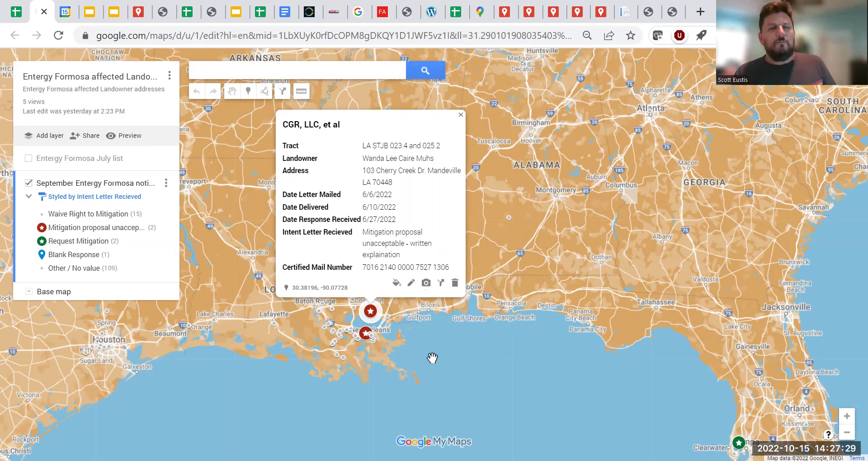
left_click_drag(509, 354, 490, 331)
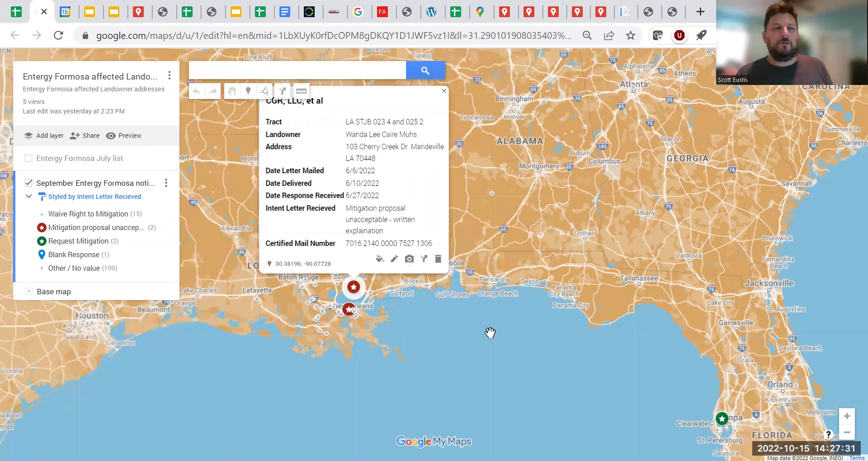
Step: On final September, check row 7's Returned delivery status and intent letter entries, then return to july arrays
left_click(8, 16)
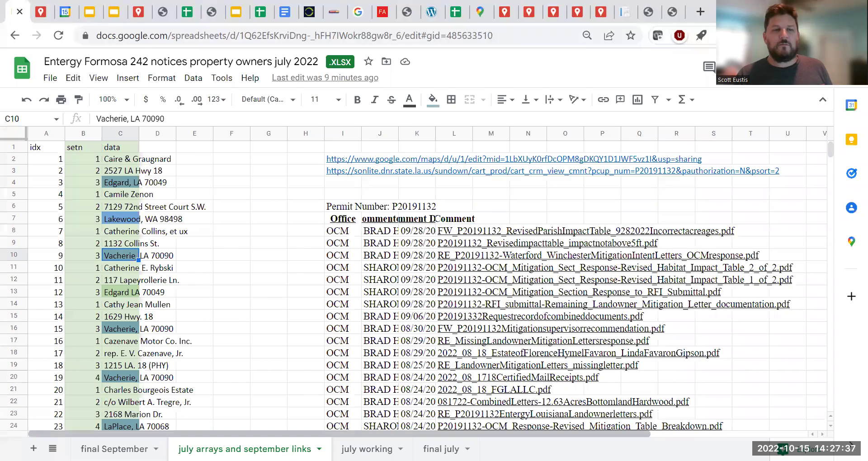
left_click(115, 449)
left_click(685, 262)
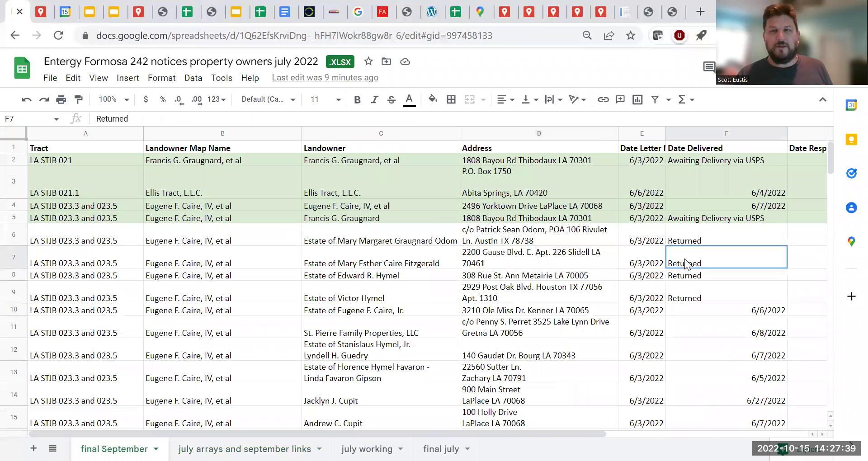
key("Right")
key("Right")
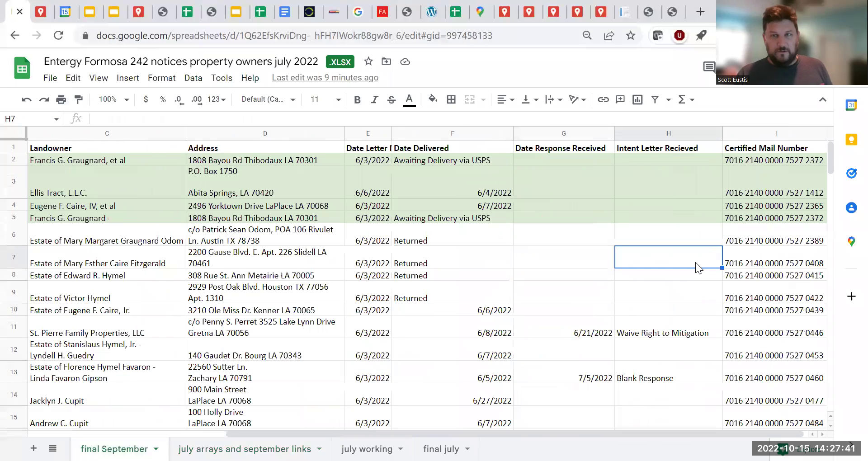
scroll(695, 262, "right", 2)
key("Down")
key("Down")
key("Down")
key("Down")
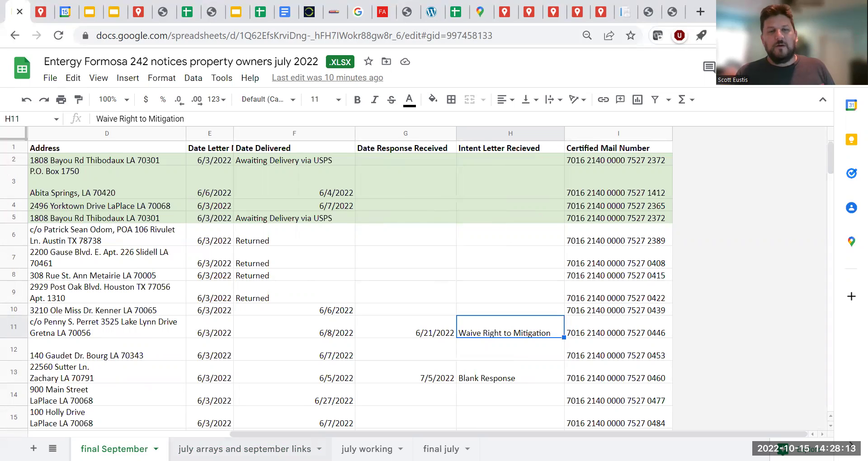
left_click(312, 450)
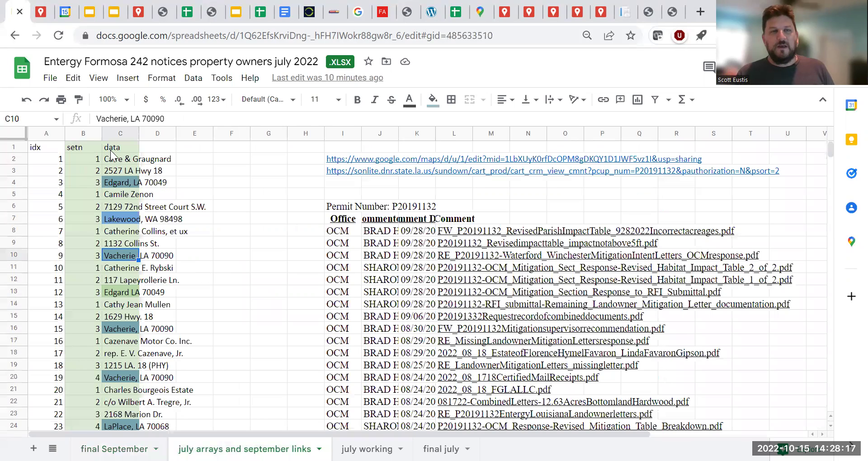
scroll(132, 319, "down", 7)
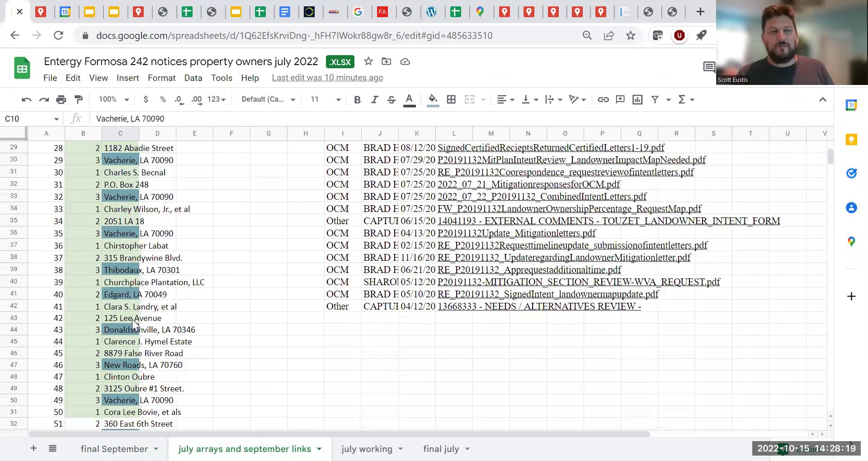
scroll(132, 320, "down", 9)
scroll(132, 319, "up", 8)
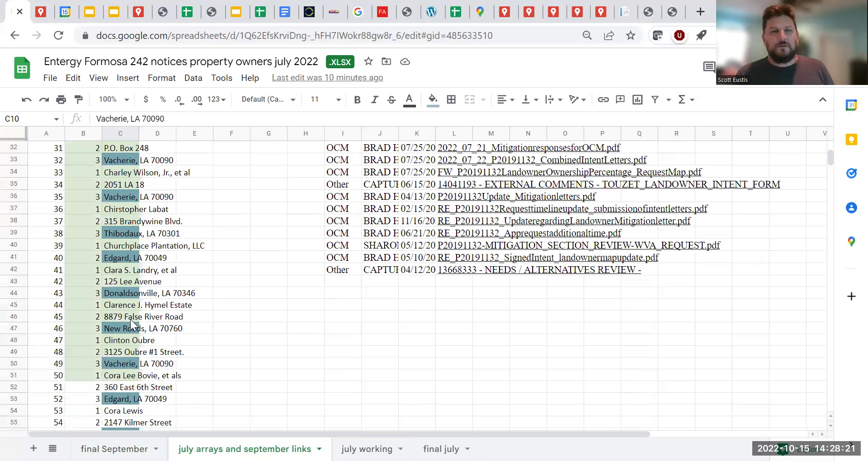
scroll(114, 186, "up", 8)
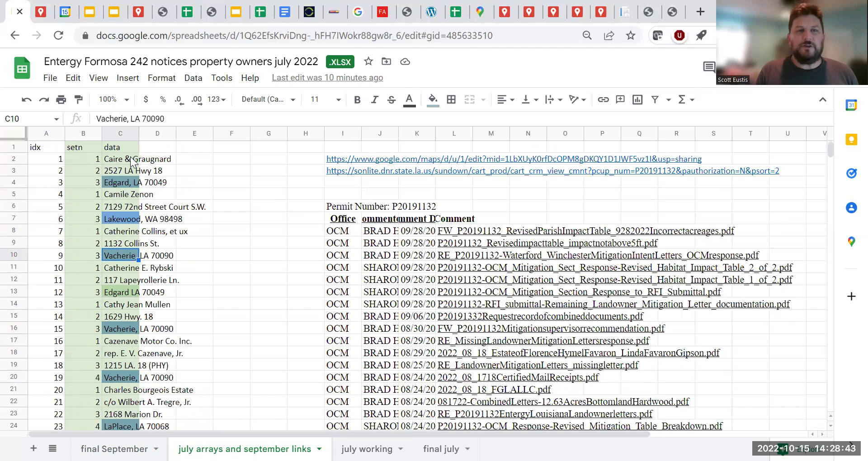
left_click_drag(136, 159, 102, 190)
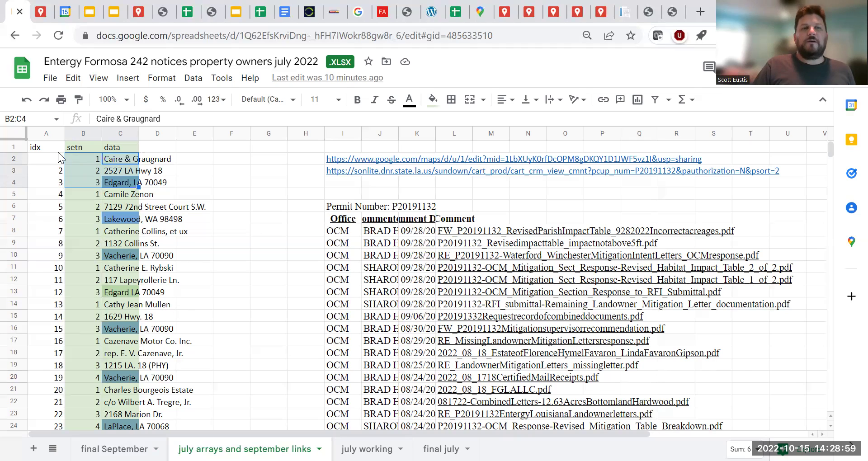
Step: Examine the idx and setn columns, marking setn values 1 to 3 of the first record
left_click(47, 147)
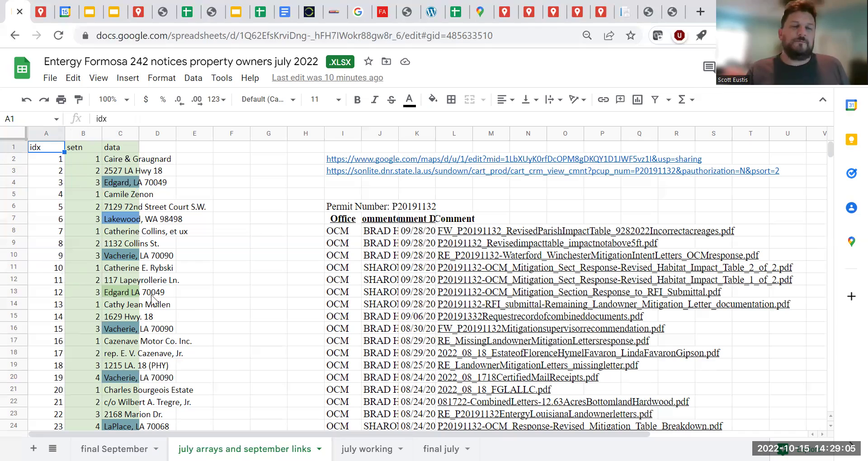
left_click(85, 149)
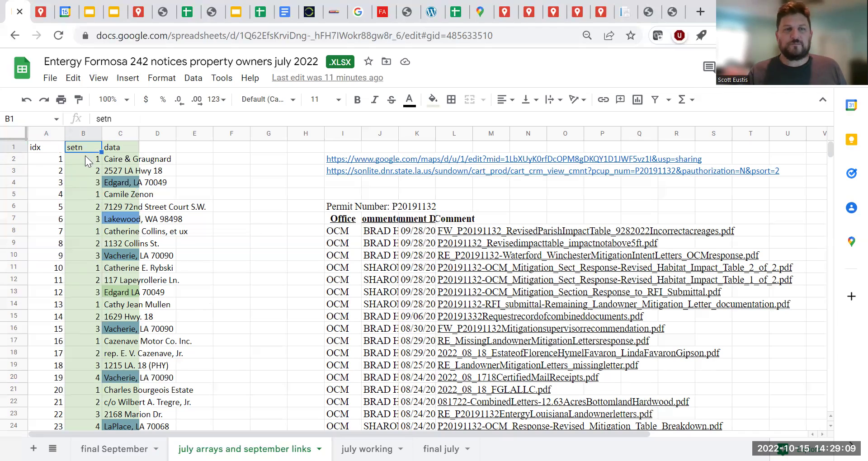
left_click_drag(87, 162, 86, 182)
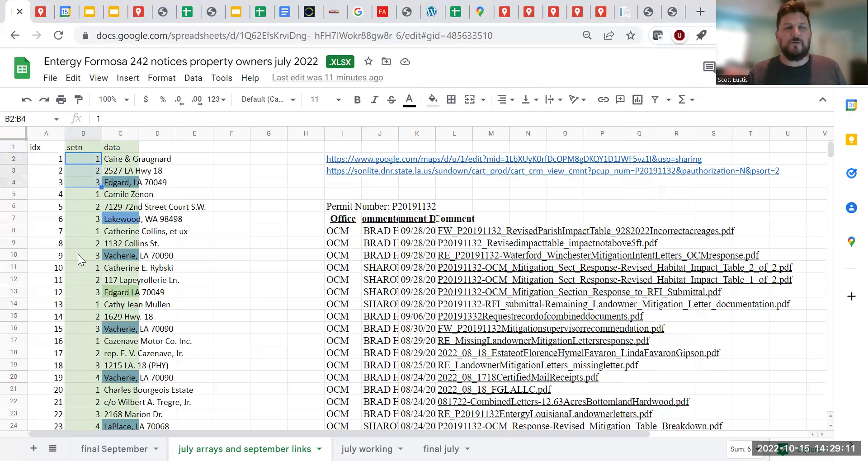
scroll(82, 318, "down", 6)
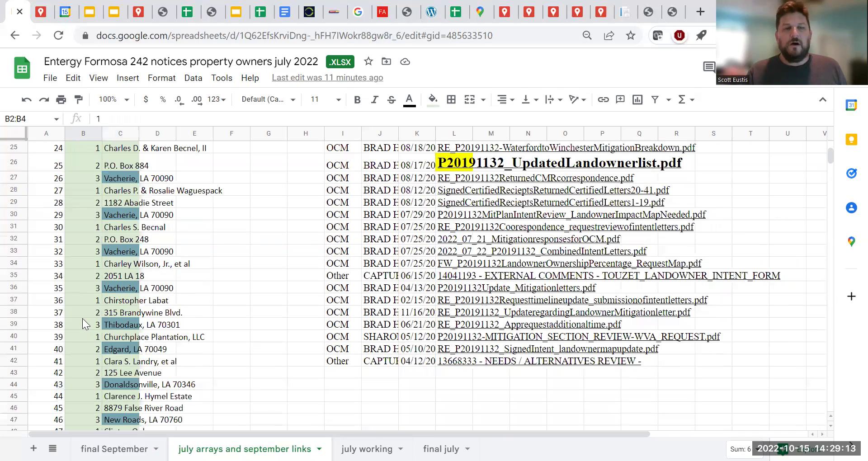
scroll(82, 318, "down", 20)
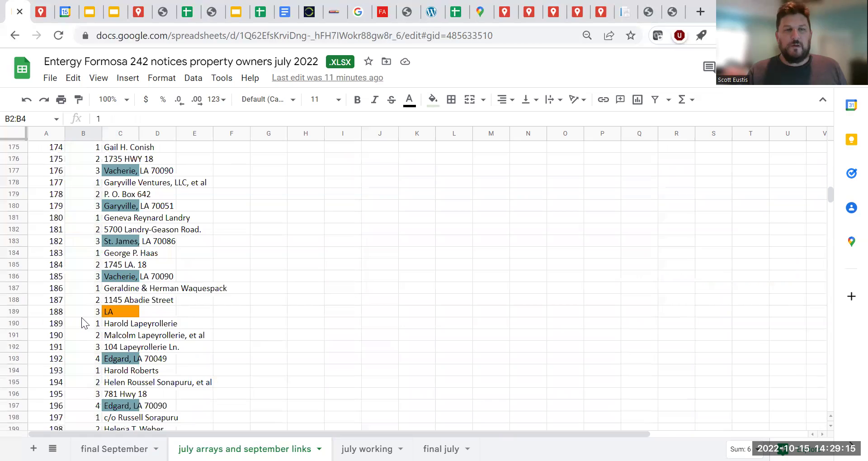
scroll(81, 318, "down", 20)
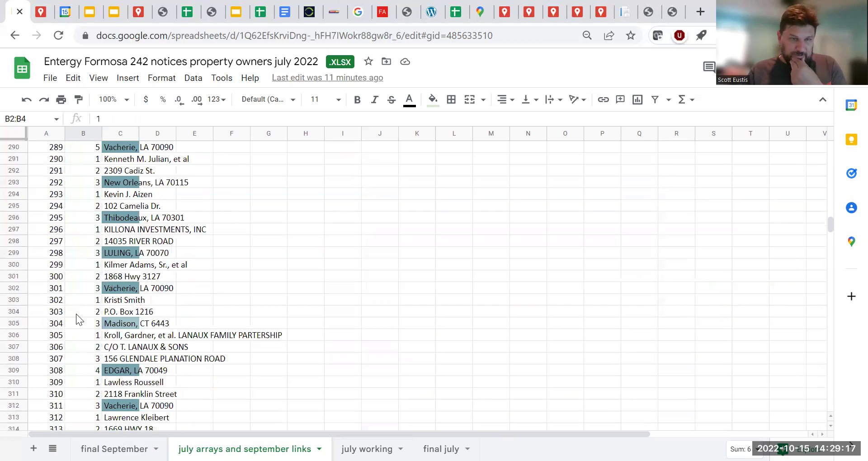
scroll(76, 313, "down", 7)
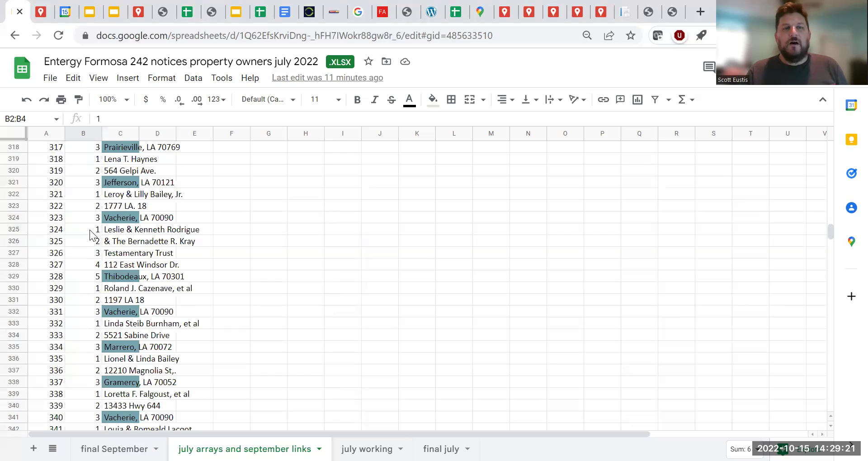
Step: Trace the landowner entry in rows 325–329 whose setn values run up to 5
mouse_move(86, 229)
left_mouse_down()
mouse_move(86, 241)
mouse_move(119, 263)
mouse_move(117, 276)
mouse_move(86, 234)
left_mouse_up()
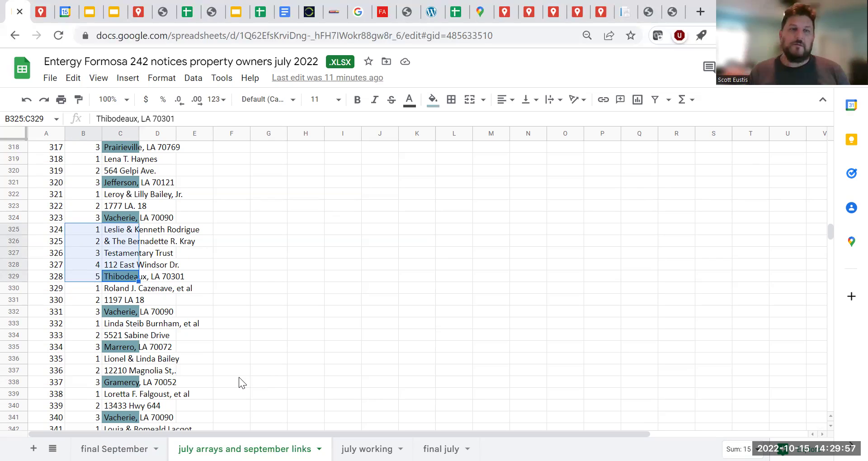
left_click(95, 232)
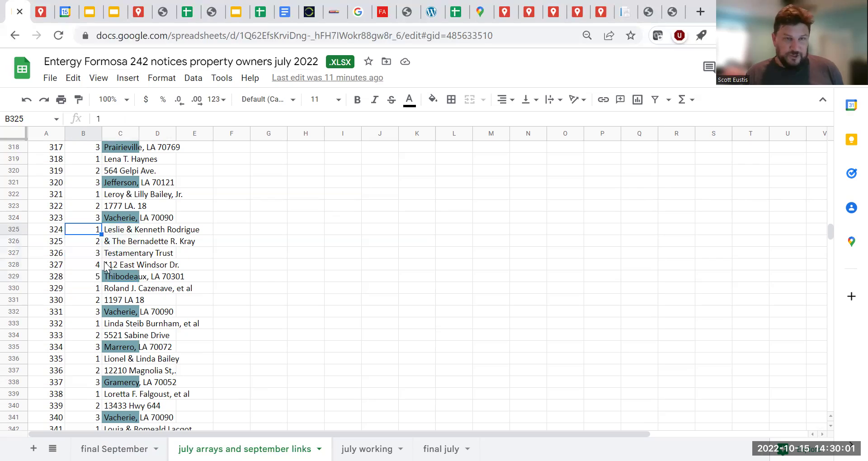
key("Down")
key("Down")
key("Down")
key("Down")
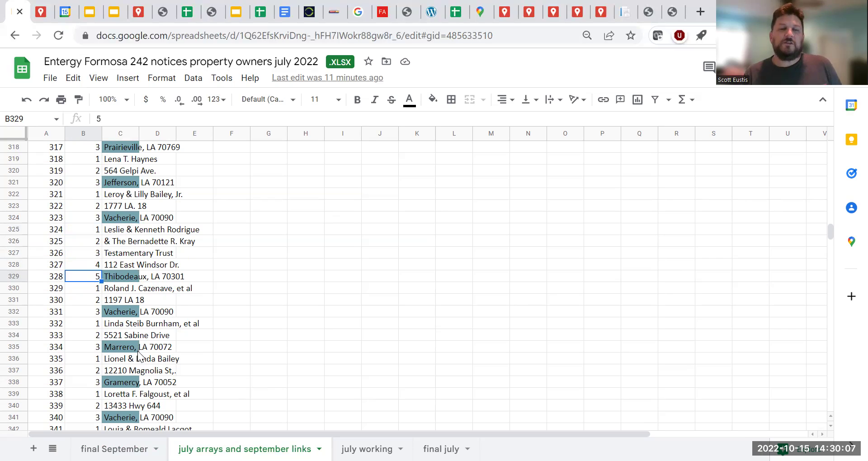
scroll(131, 362, "down", 6)
scroll(131, 362, "up", 16)
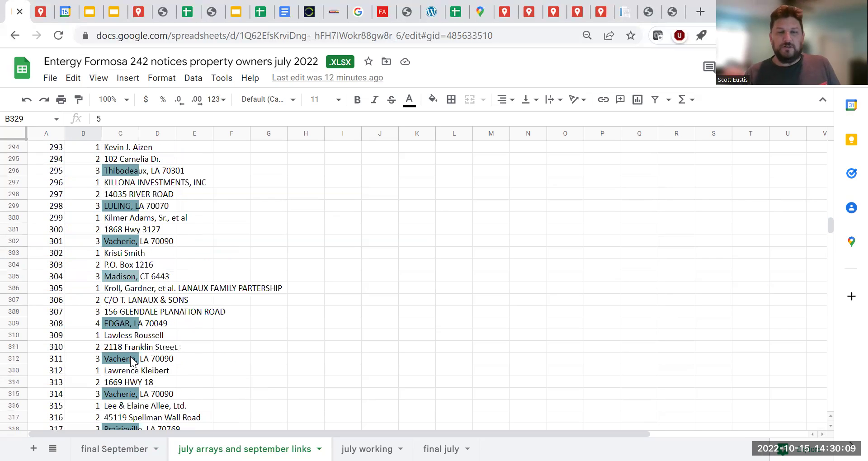
scroll(131, 362, "up", 4)
Step: On the final july sheet, widen the name column so cut-off owner names show in full
left_click(436, 449)
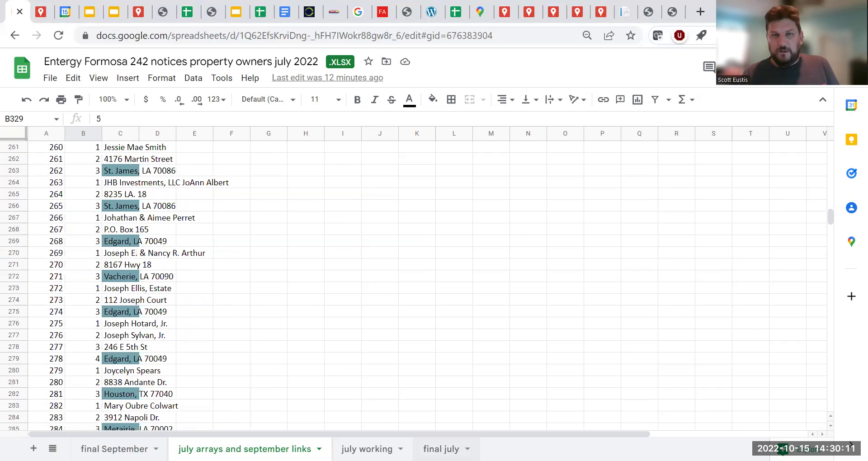
left_click(180, 258)
left_click(148, 235)
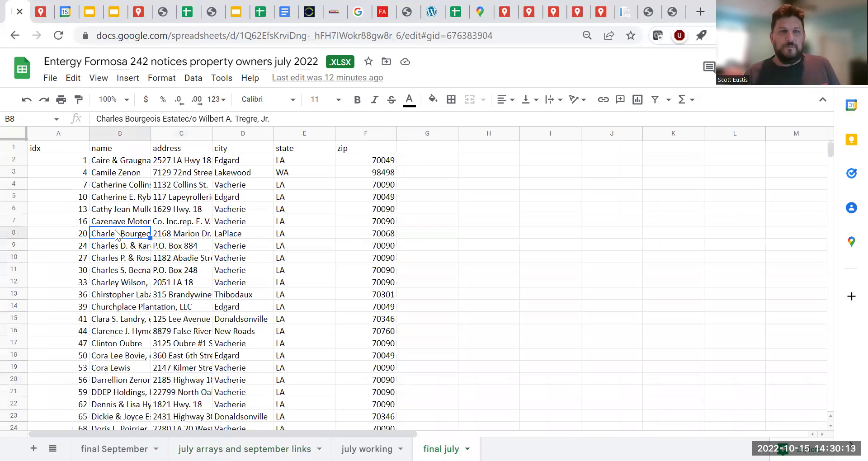
left_click(180, 221)
left_click(249, 221)
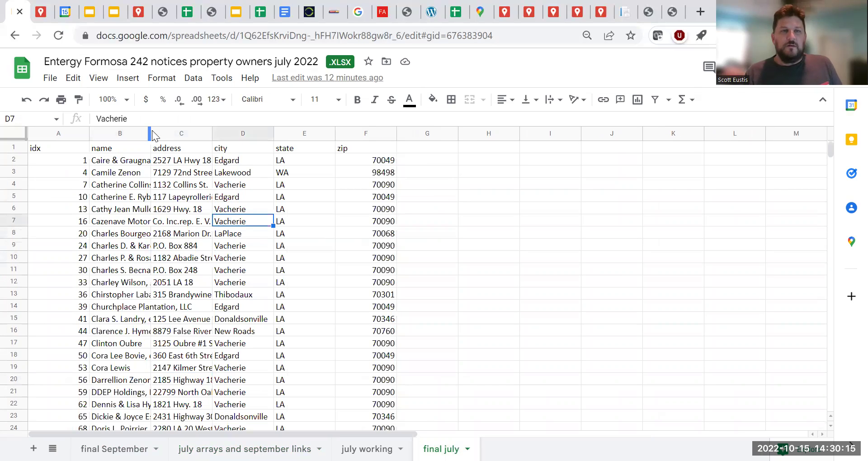
left_click_drag(149, 130, 219, 130)
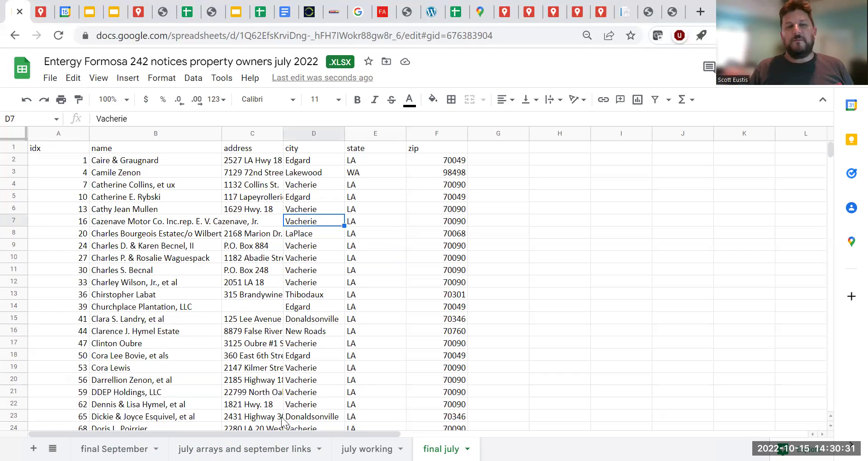
Step: Compare final july with the july arrays and september links sheet, ending on july arrays
left_click(317, 447)
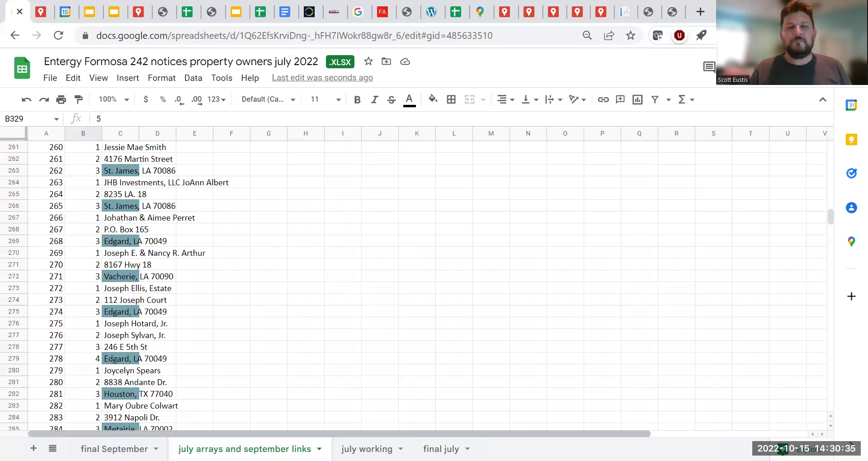
left_click(441, 448)
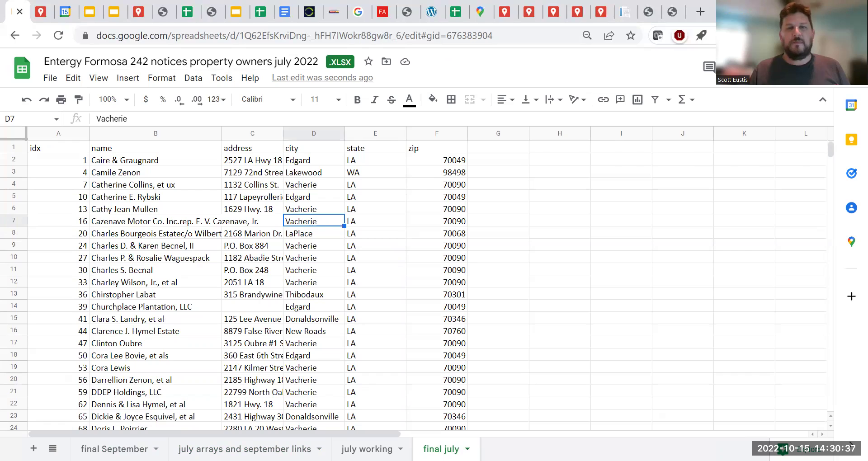
left_click(244, 448)
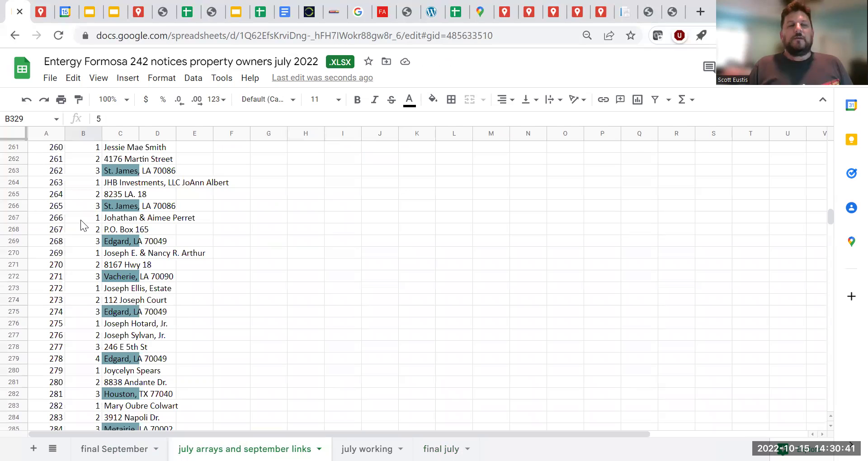
scroll(85, 224, "up", 5)
scroll(84, 221, "up", 20)
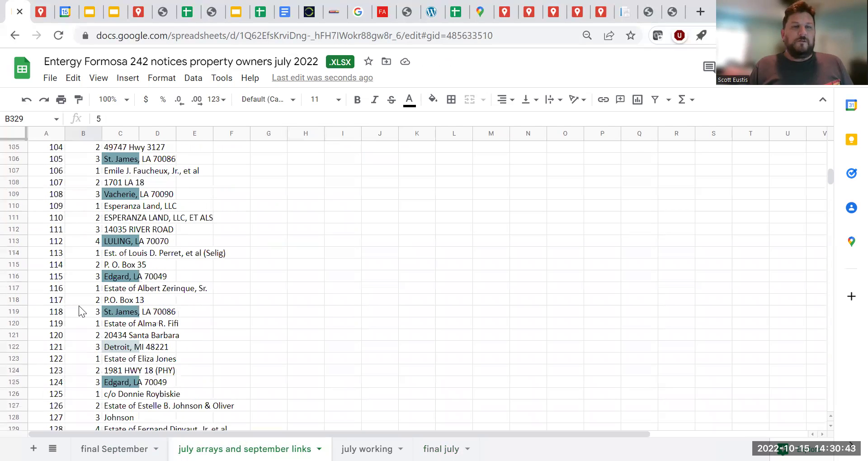
scroll(86, 266, "down", 9)
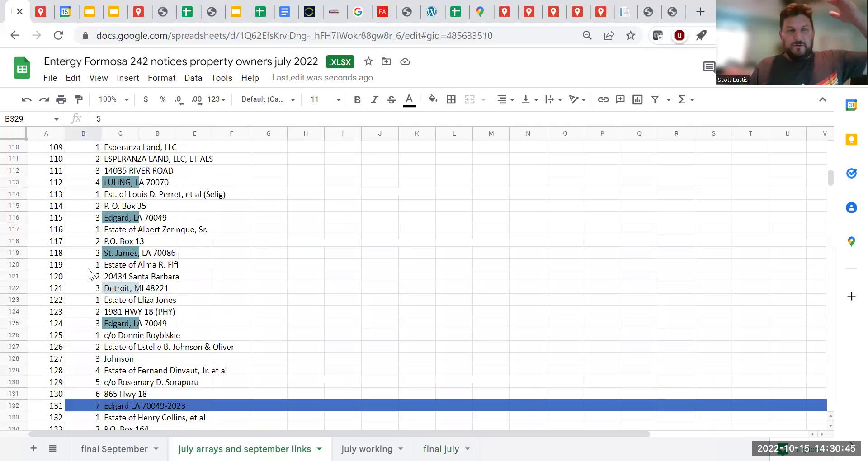
scroll(89, 266, "down", 4)
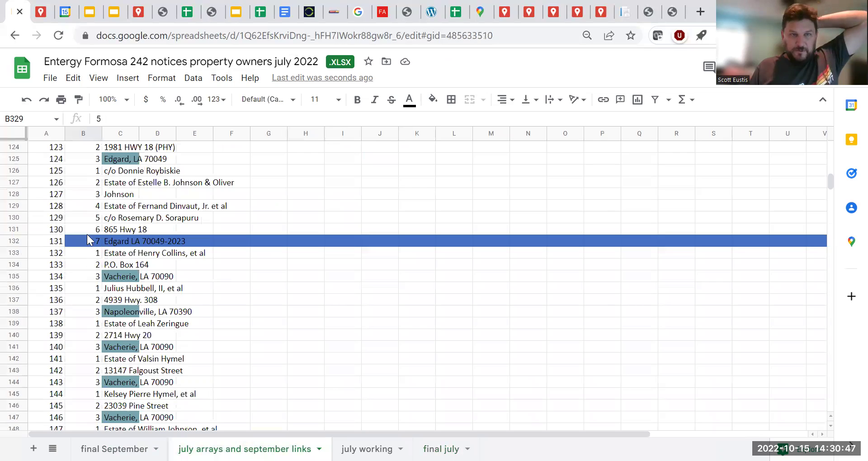
left_click_drag(98, 171, 119, 243)
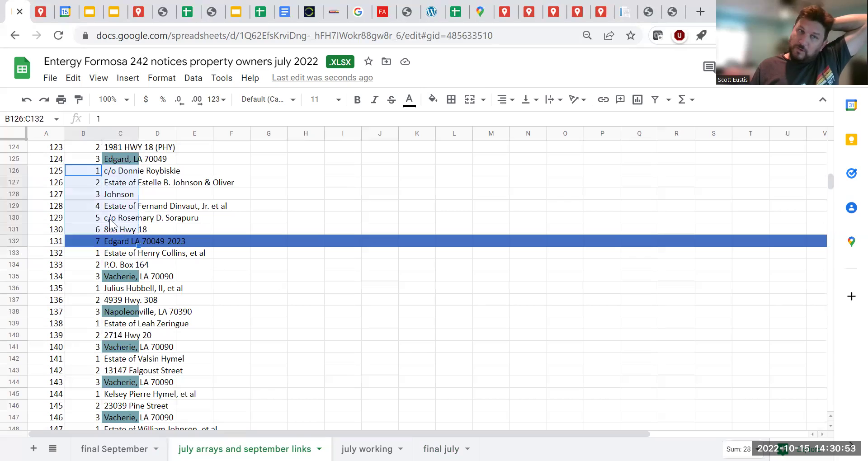
left_click(79, 133)
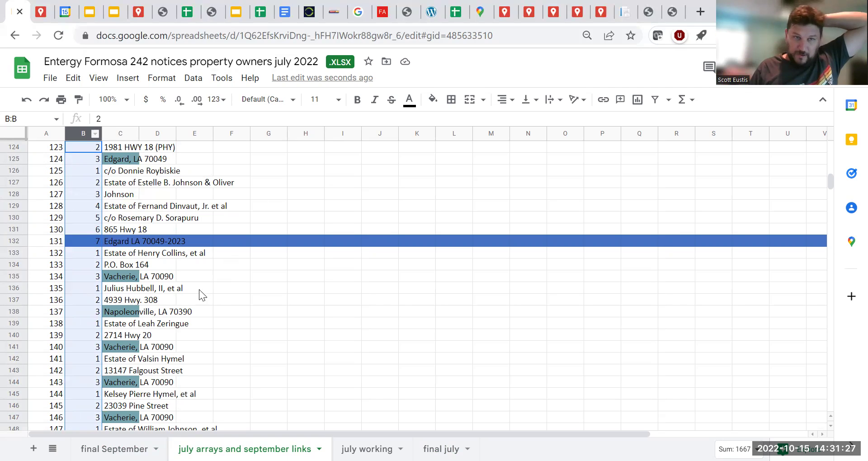
scroll(194, 296, "up", 20)
scroll(194, 302, "up", 10)
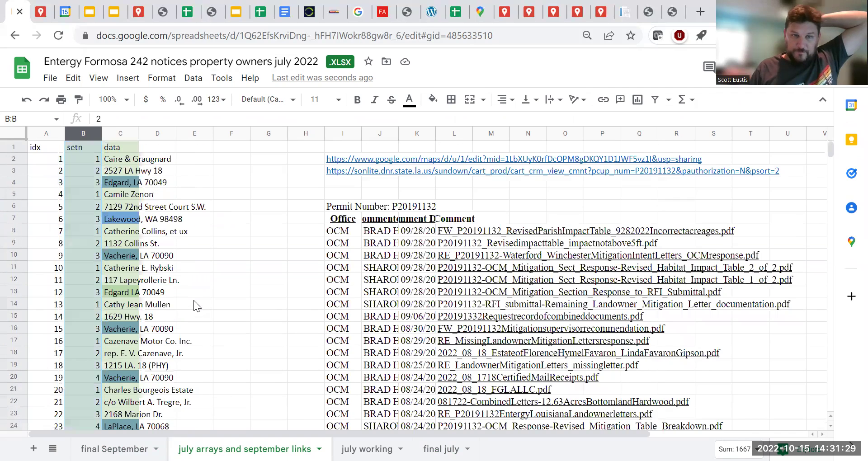
scroll(194, 300, "down", 14)
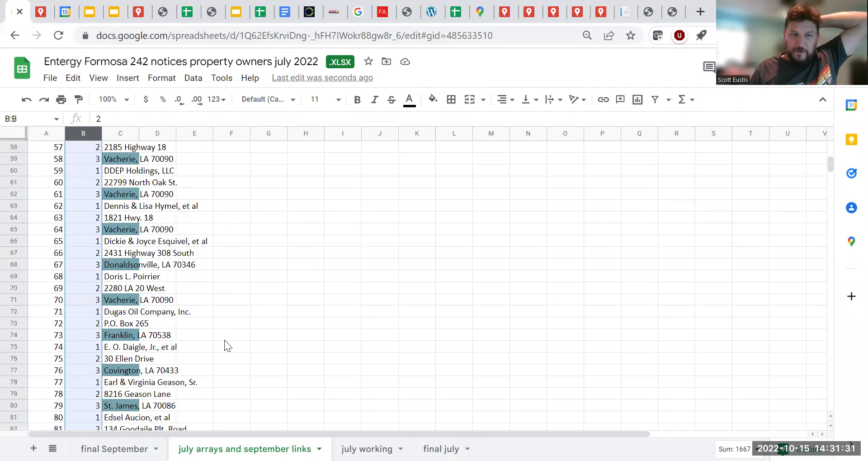
left_click(128, 338)
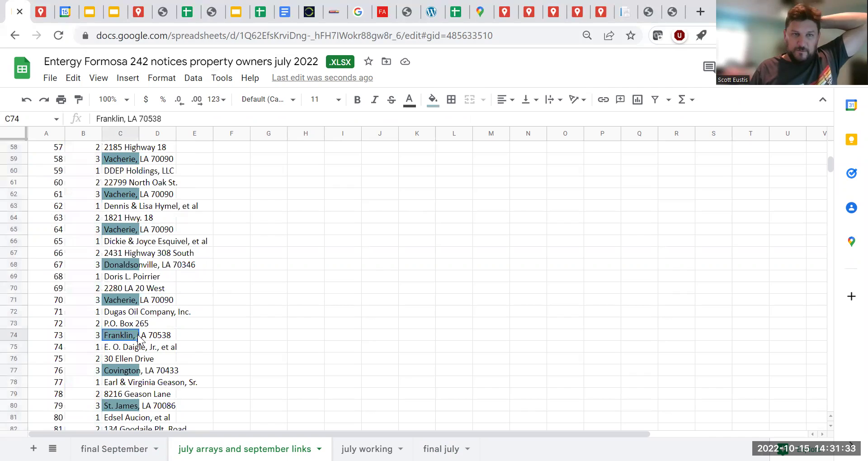
left_click_drag(138, 337, 188, 343)
left_click(139, 323)
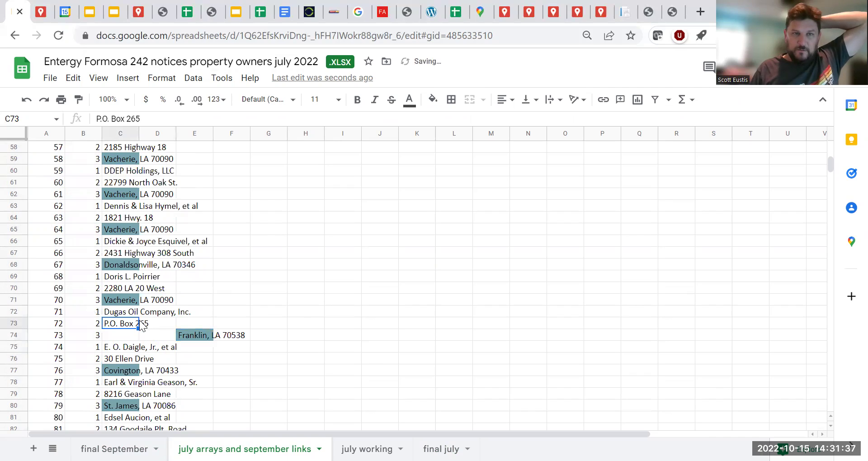
left_click_drag(139, 318, 155, 326)
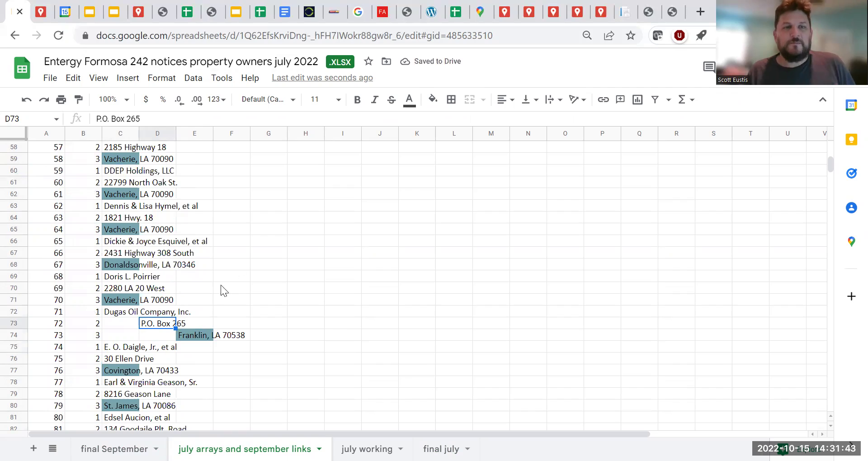
Step: Select D72:E72 beside the company name row, then open the final july sheet
scroll(171, 354, "up", 2)
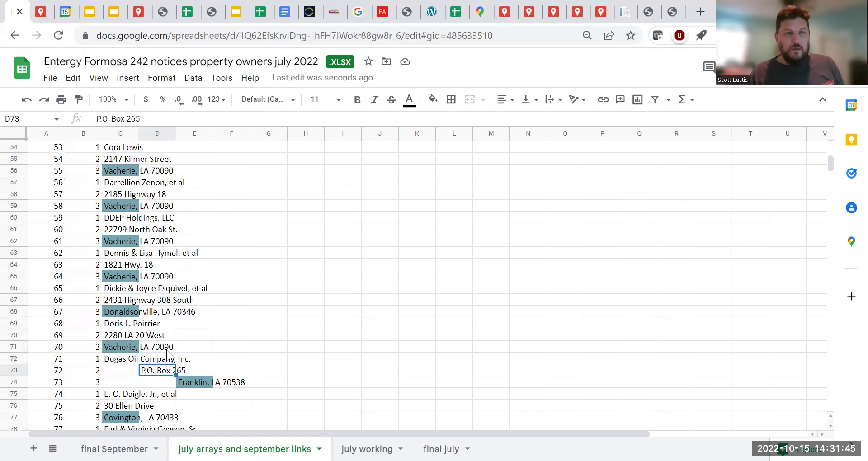
scroll(175, 355, "down", 2)
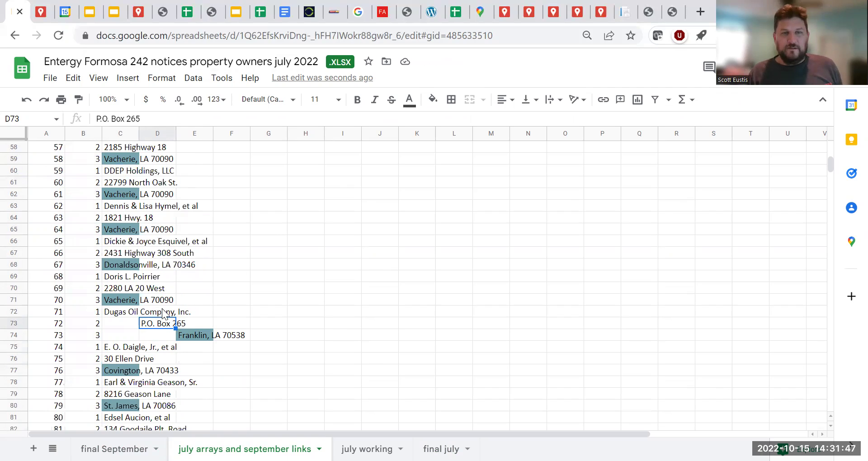
left_click_drag(158, 312, 189, 309)
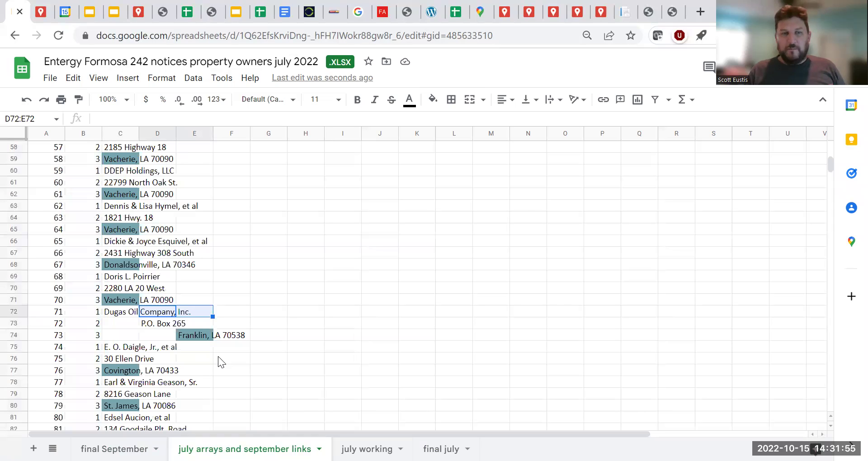
left_click(441, 448)
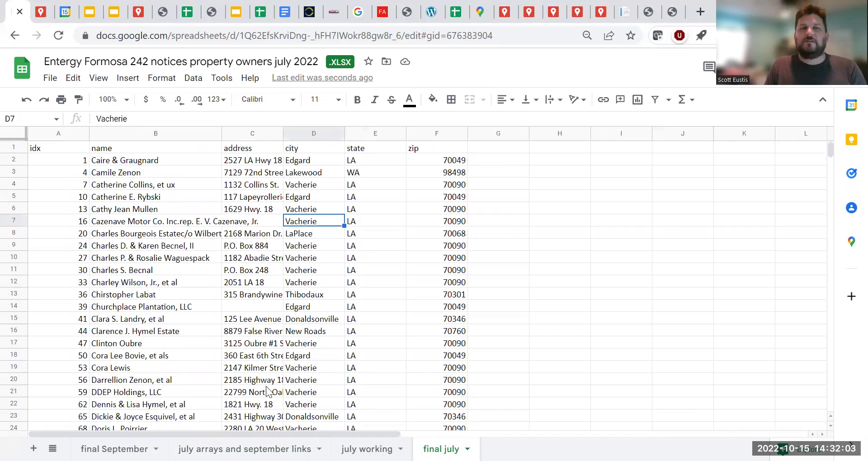
Step: Check the city and state values in final july and view the File > Download formats without exporting
left_click(302, 256)
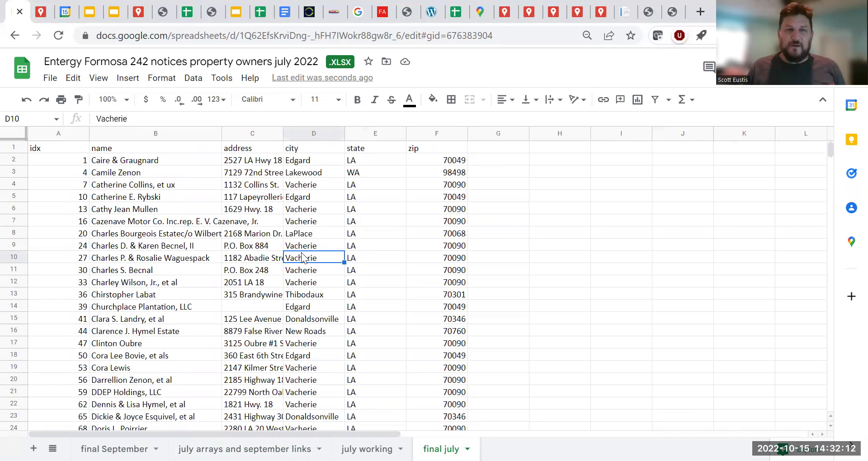
left_click(369, 210)
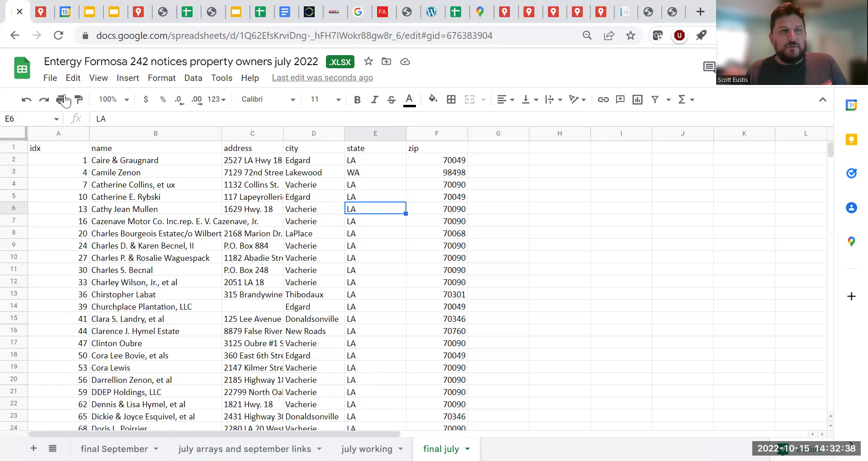
left_click(52, 80)
mouse_move(176, 246)
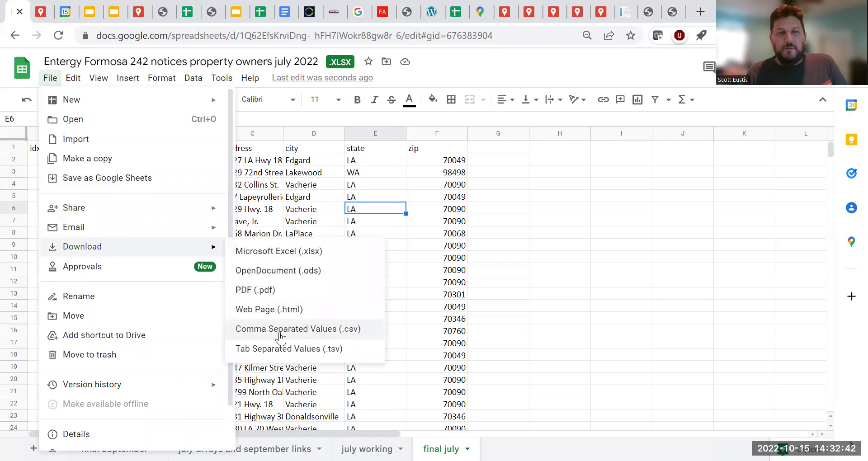
left_click(498, 257)
Step: In My Maps, add a new layer, cancel its file import, and delete the empty untitled layer
left_click(35, 10)
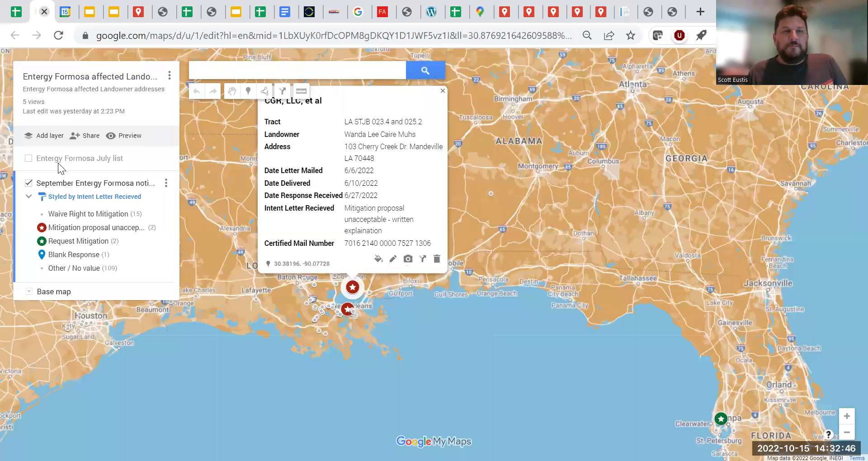
left_click(52, 139)
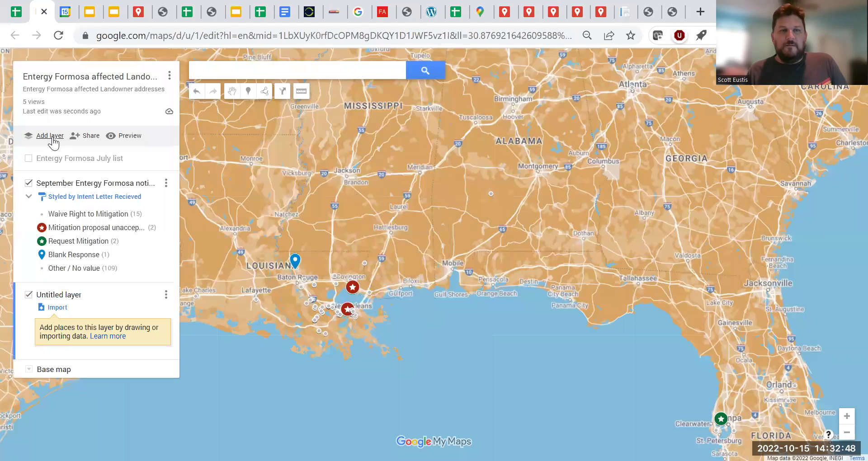
left_click(60, 308)
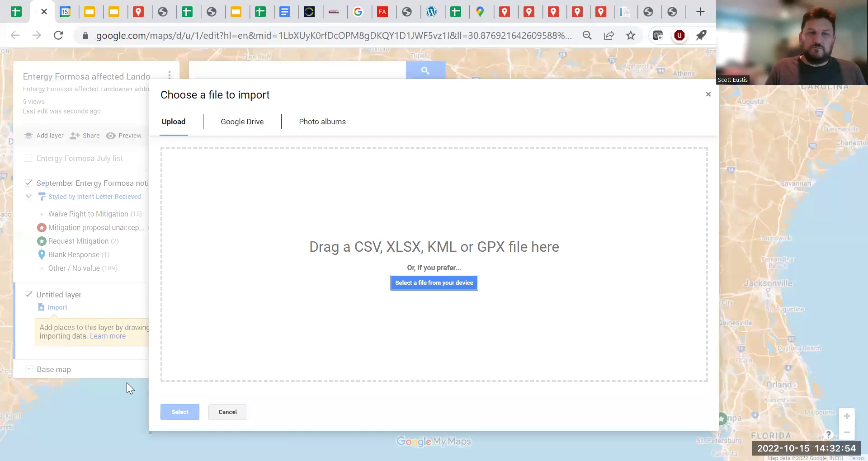
left_click(228, 412)
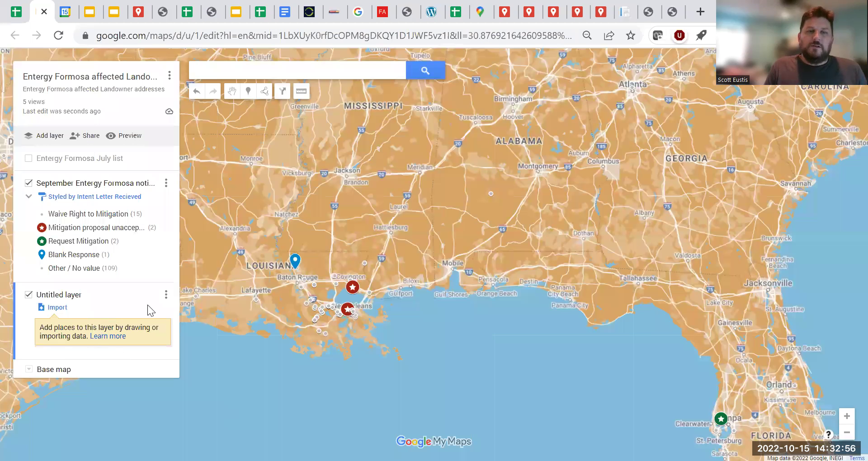
left_click(166, 295)
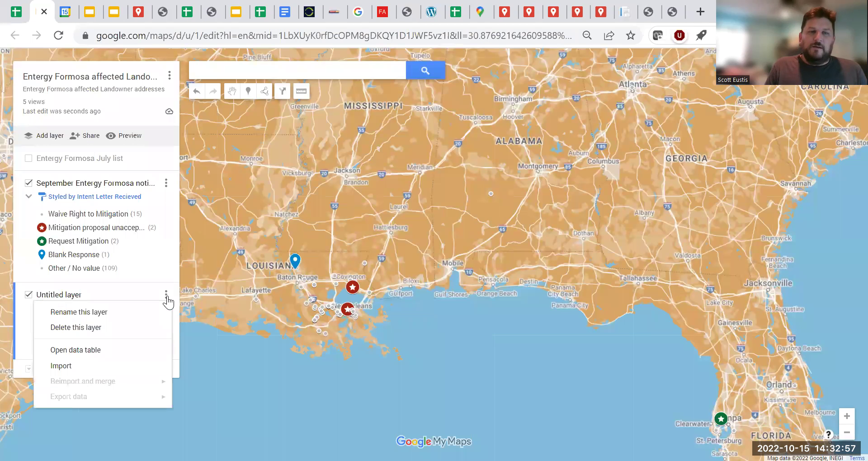
left_click(100, 328)
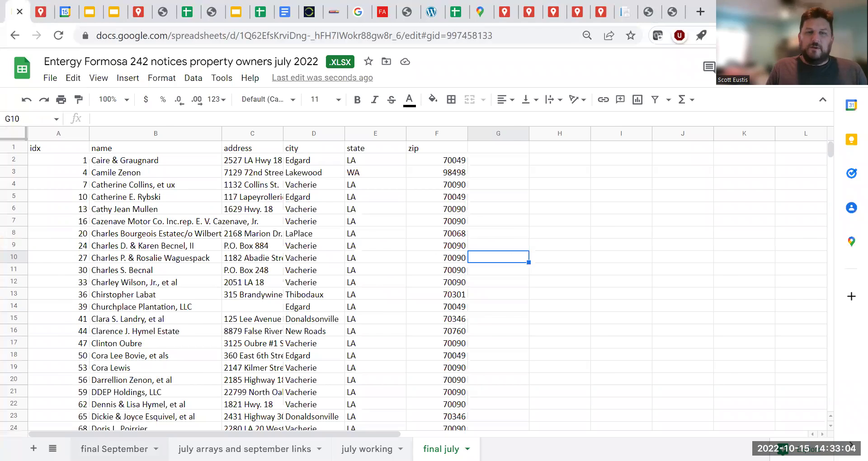
Step: Pass through the final September tab to the july arrays and september links sheet and scroll up to row 10
left_click(114, 449)
left_click(244, 449)
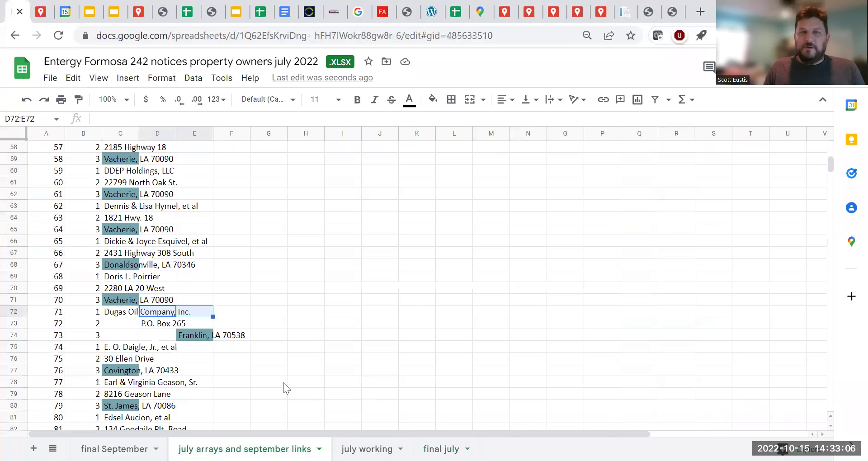
scroll(284, 353, "up", 6)
scroll(331, 260, "up", 8)
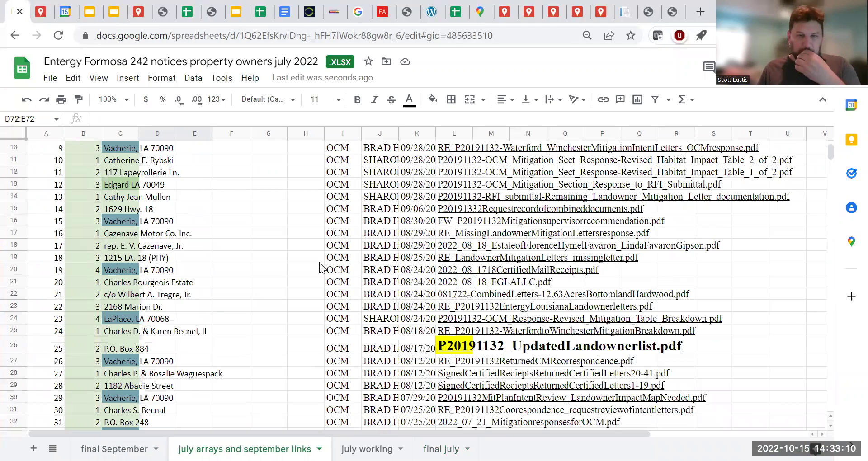
mouse_move(500, 388)
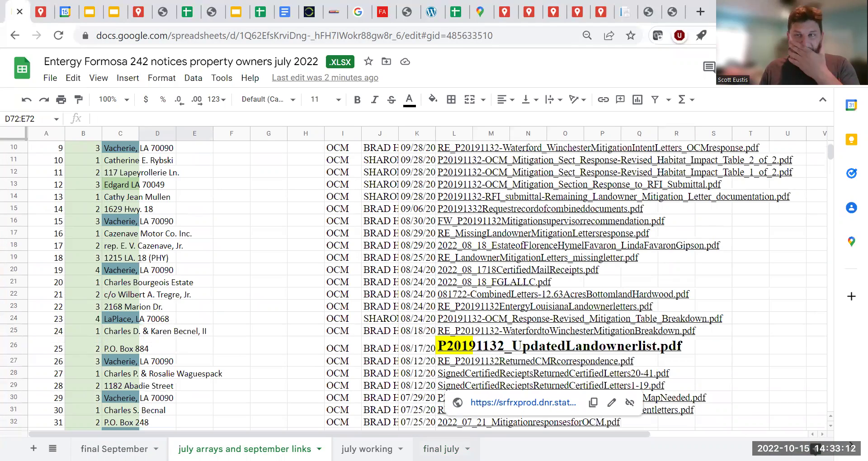